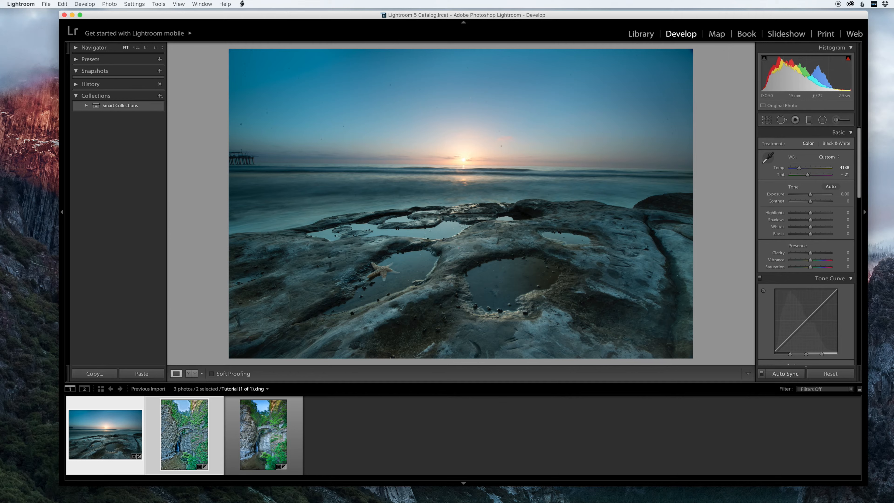
Step: Set the seascape photo's white balance to Auto
{"action": "left_click", "coordinate": [829, 157]}
{"action": "left_click", "coordinate": [835, 120]}
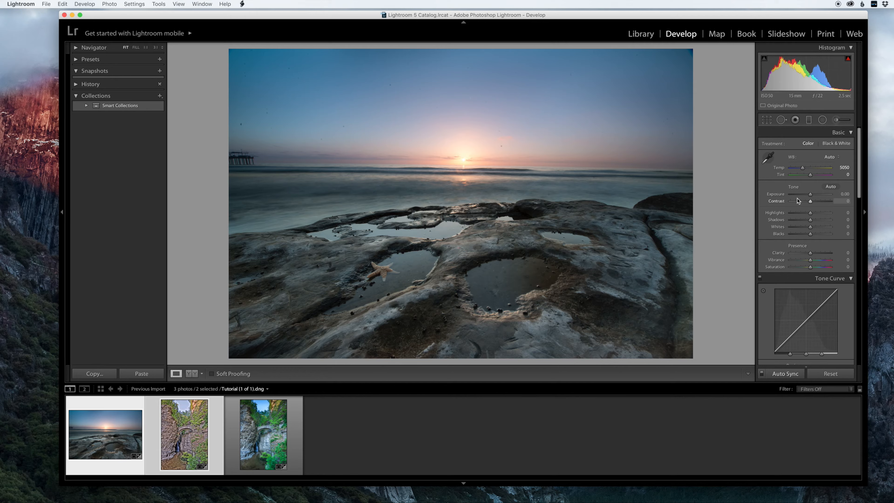
Step: Sharpen the photo with an Amount of 70, judging the effect on a close-up of the starfish
{"action": "scroll", "coordinate": [774, 196], "scroll_direction": "down", "scroll_amount": 1}
{"action": "scroll", "coordinate": [776, 198], "scroll_direction": "down", "scroll_amount": 1}
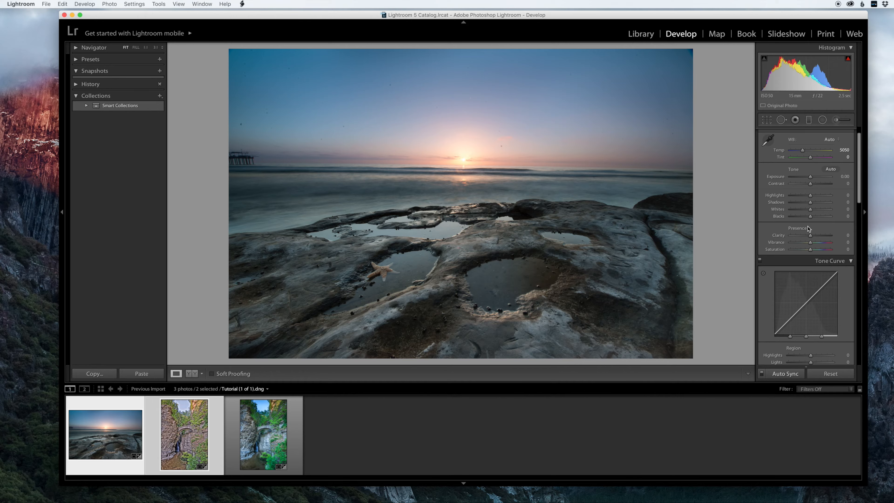
{"action": "scroll", "coordinate": [808, 228], "scroll_direction": "down", "scroll_amount": 8}
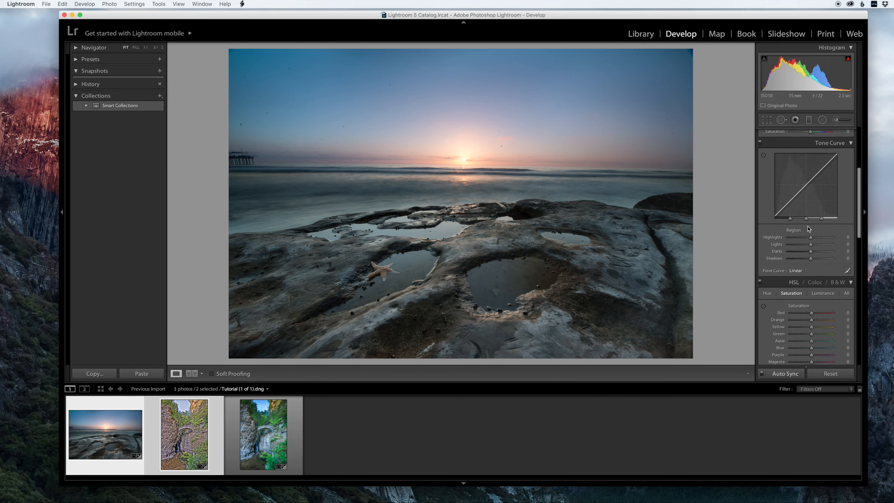
{"action": "scroll", "coordinate": [808, 228], "scroll_direction": "down", "scroll_amount": 10}
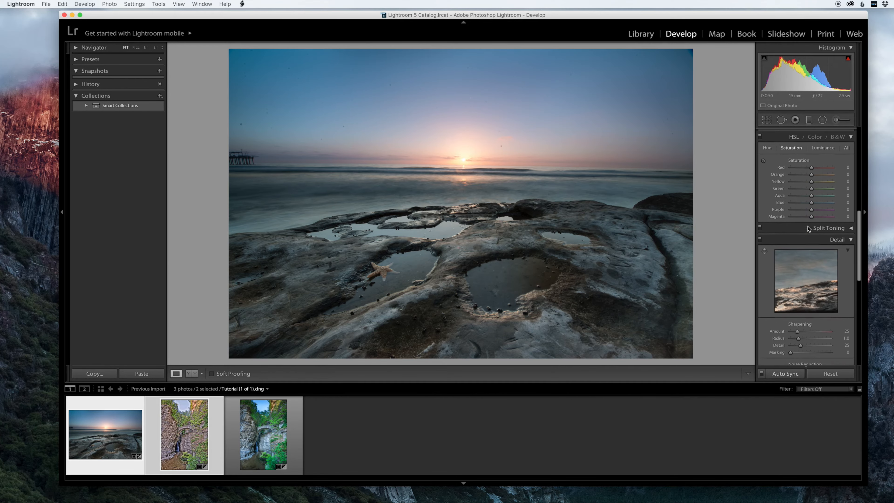
{"action": "scroll", "coordinate": [808, 229], "scroll_direction": "down", "scroll_amount": 5}
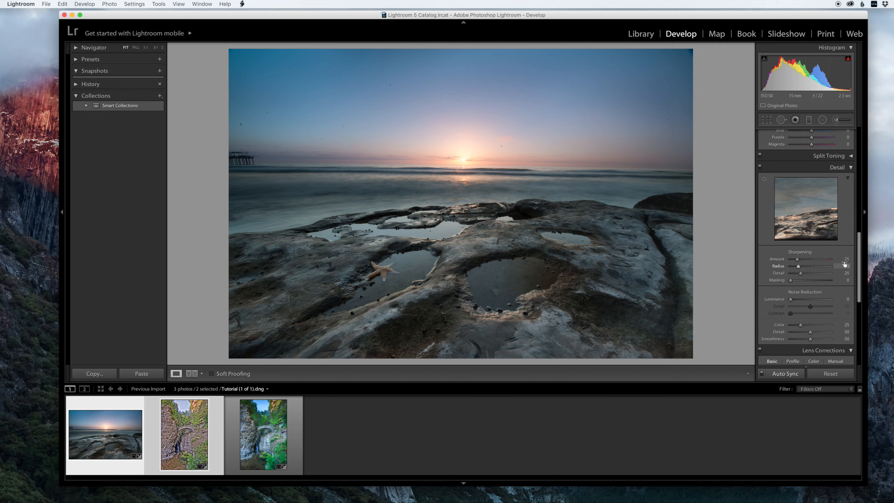
{"action": "left_click", "coordinate": [374, 281]}
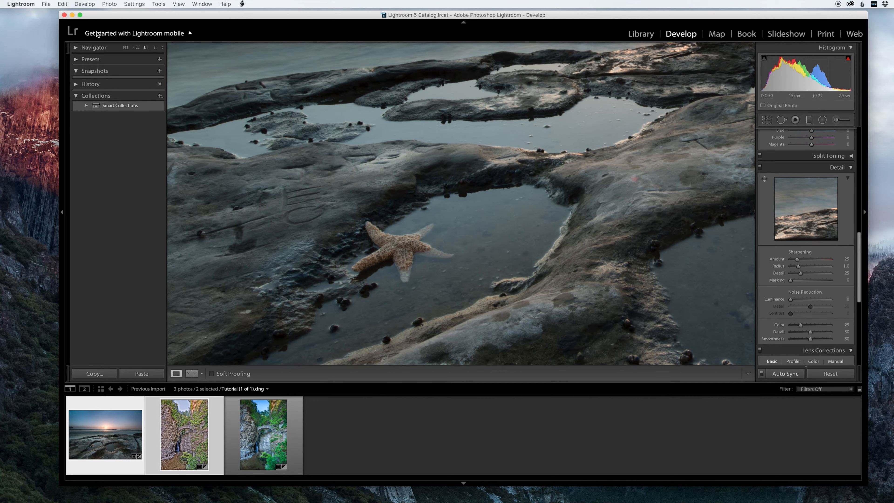
{"action": "left_click", "coordinate": [156, 47]}
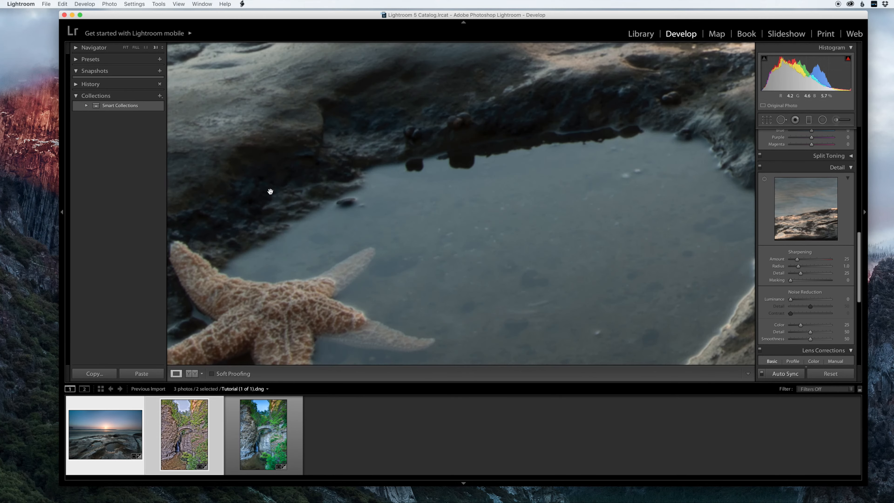
{"action": "left_click_drag", "start_coordinate": [270, 208], "coordinate": [376, 157]}
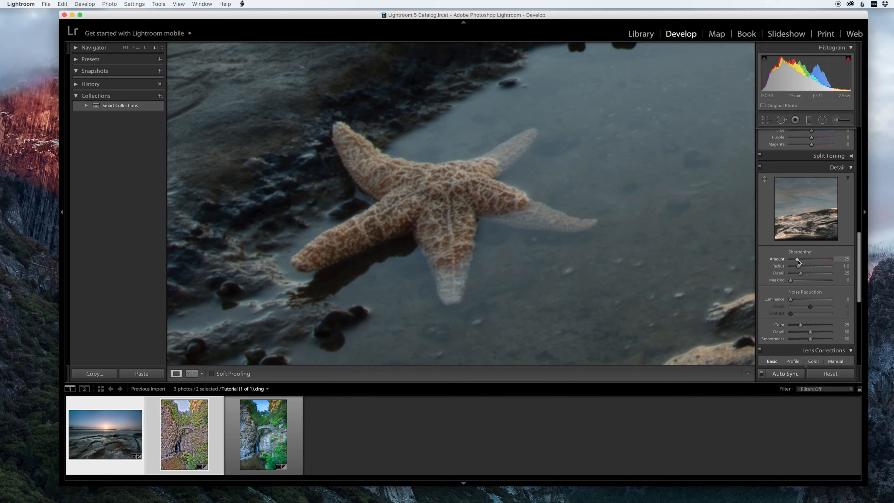
{"action": "left_click_drag", "start_coordinate": [798, 261], "coordinate": [811, 261]}
{"action": "left_click_drag", "start_coordinate": [655, 216], "coordinate": [533, 245]}
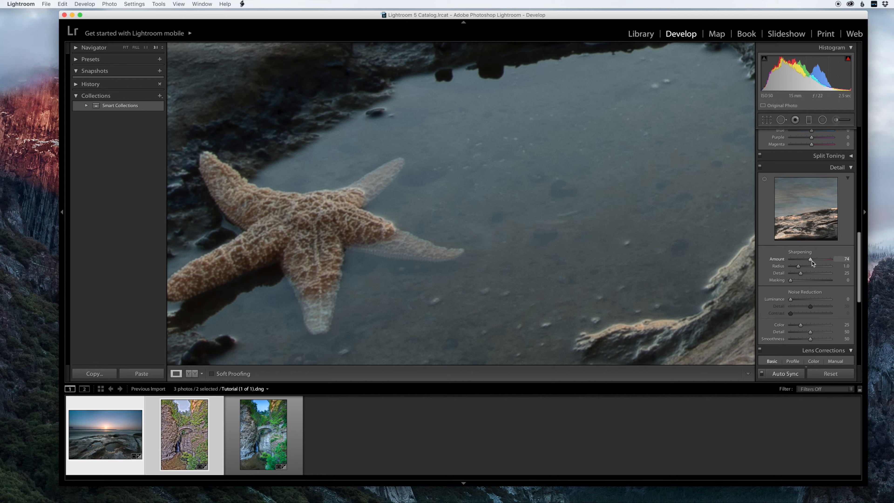
{"action": "left_click_drag", "start_coordinate": [811, 260], "coordinate": [841, 260]}
{"action": "left_click_drag", "start_coordinate": [826, 259], "coordinate": [809, 263]}
{"action": "left_click_drag", "start_coordinate": [616, 202], "coordinate": [722, 215]}
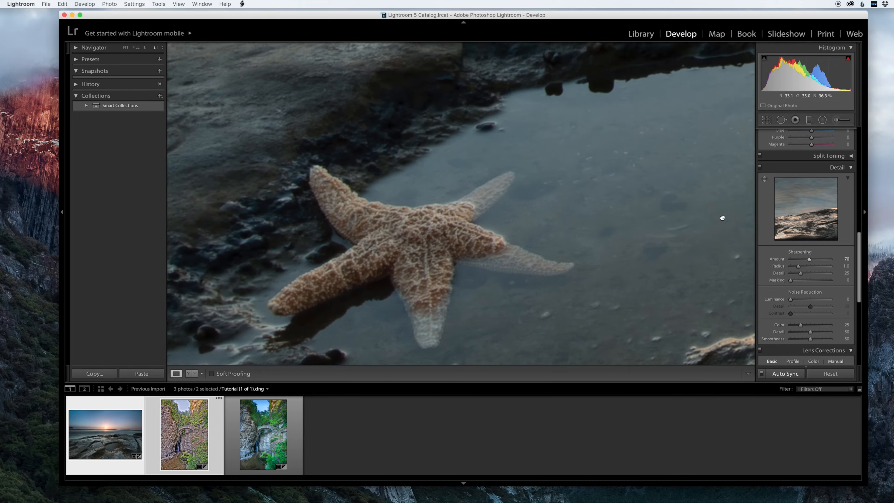
Step: Turn on Remove Chromatic Aberration for the photo, inspecting the pier on the horizon up close
{"action": "left_click", "coordinate": [146, 50]}
{"action": "left_click_drag", "start_coordinate": [493, 197], "coordinate": [338, 176]}
{"action": "left_click_drag", "start_coordinate": [513, 185], "coordinate": [444, 211]}
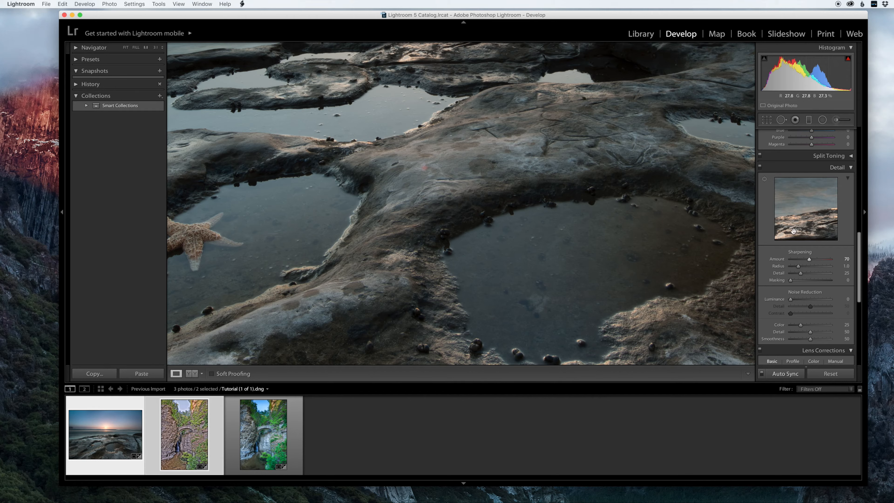
{"action": "scroll", "coordinate": [826, 263], "scroll_direction": "down", "scroll_amount": 3}
{"action": "scroll", "coordinate": [826, 262], "scroll_direction": "down", "scroll_amount": 8}
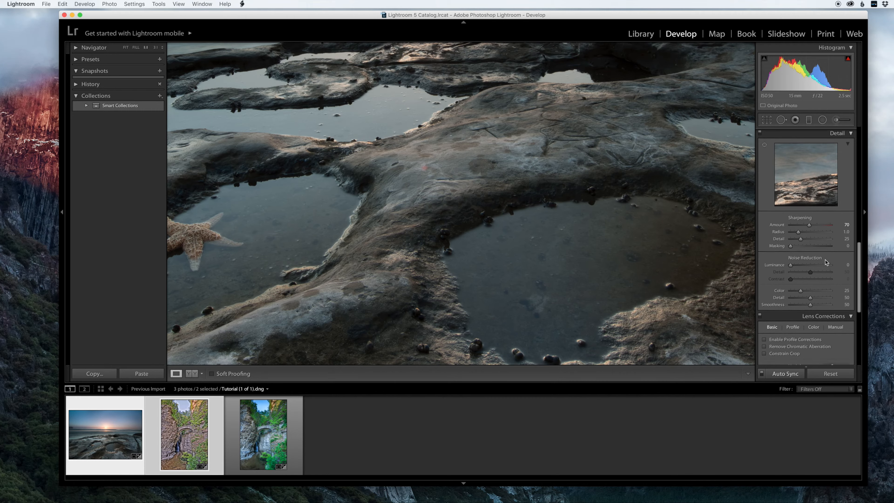
{"action": "scroll", "coordinate": [826, 262], "scroll_direction": "down", "scroll_amount": 3}
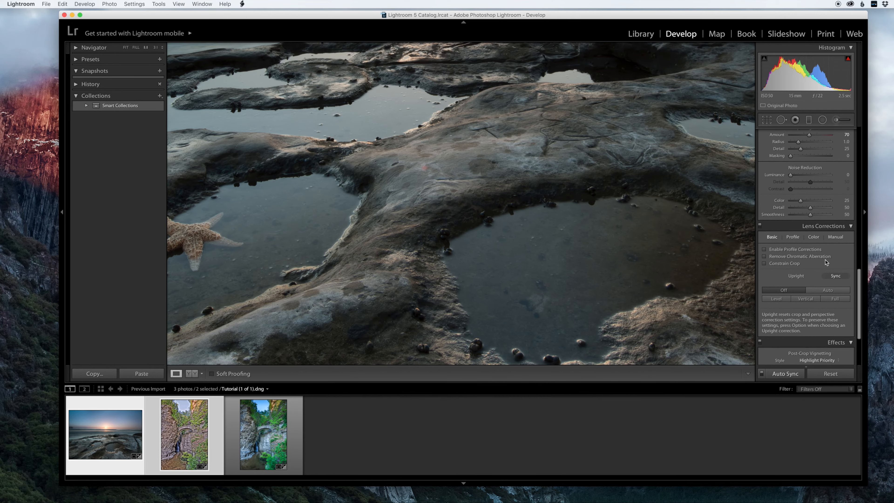
{"action": "left_click", "coordinate": [407, 187]}
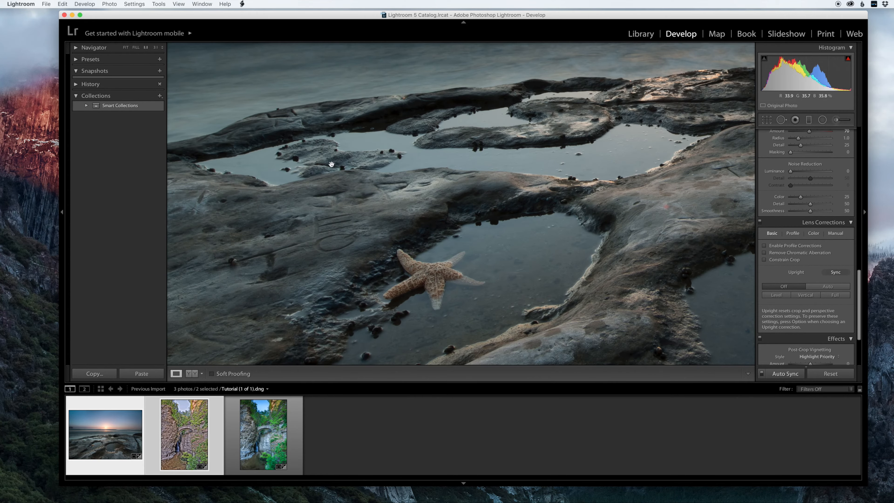
{"action": "left_click", "coordinate": [423, 215]}
{"action": "left_click", "coordinate": [303, 188]}
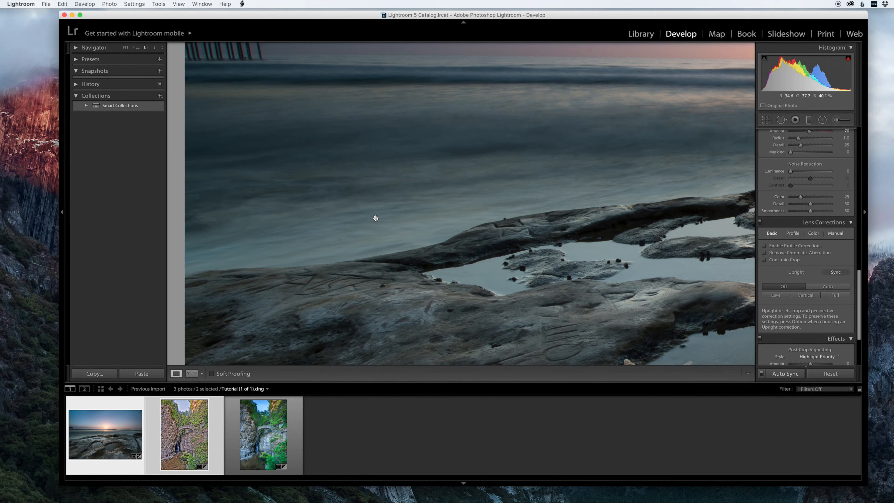
{"action": "left_click", "coordinate": [365, 144]}
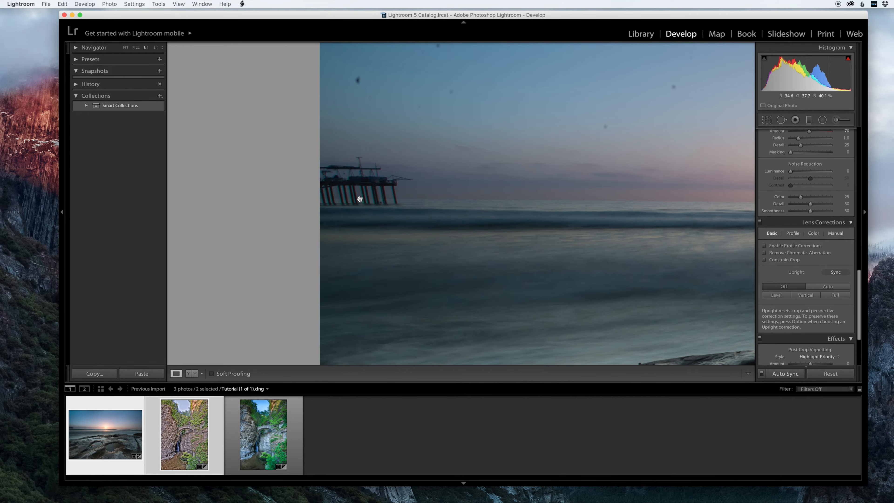
{"action": "left_click_drag", "start_coordinate": [353, 187], "coordinate": [354, 207]}
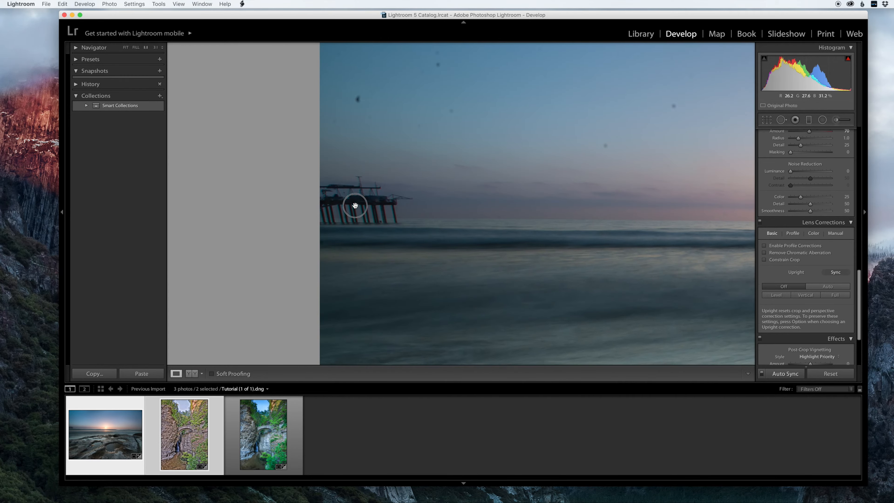
{"action": "left_click", "coordinate": [155, 47]}
{"action": "left_click_drag", "start_coordinate": [275, 156], "coordinate": [481, 170]}
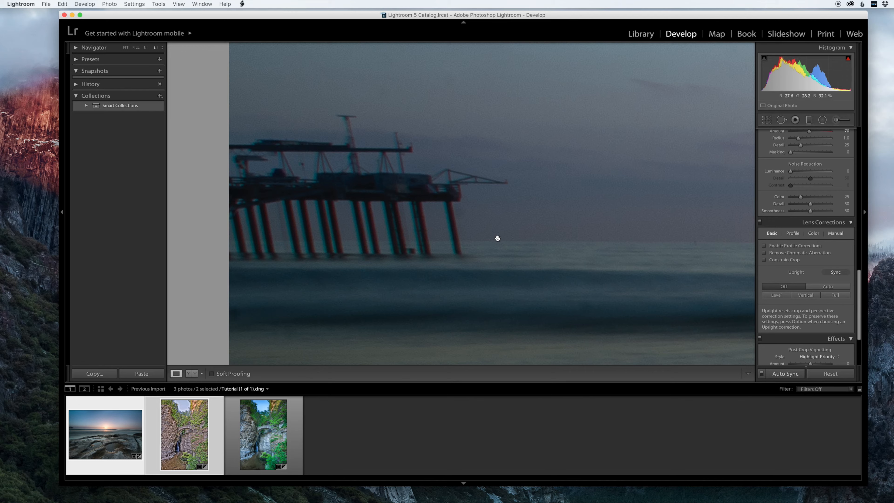
{"action": "left_click", "coordinate": [764, 254]}
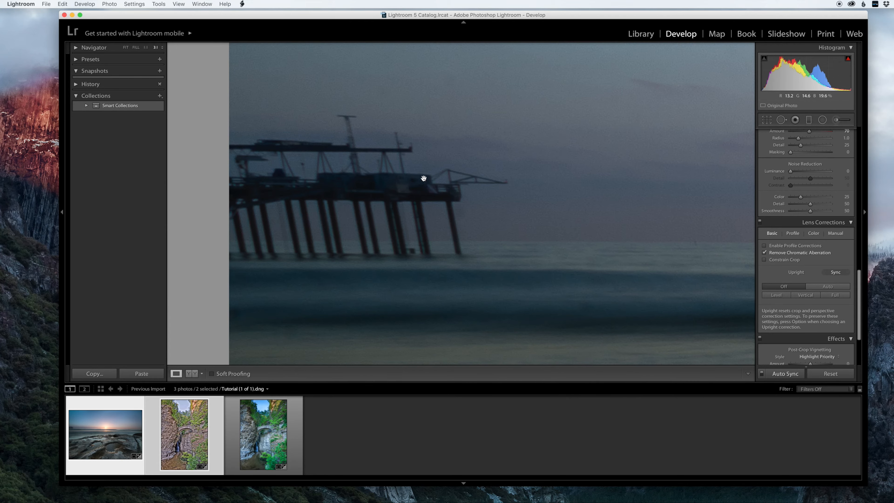
Step: Heal three dark dust spots in the sky above the pier with Spot Removal, moving the first spot's source closer to it
{"action": "left_click_drag", "start_coordinate": [407, 147], "coordinate": [395, 249]}
{"action": "mouse_move", "coordinate": [388, 182]}
{"action": "left_mouse_down"}
{"action": "mouse_move", "coordinate": [378, 270]}
{"action": "mouse_move", "coordinate": [391, 280]}
{"action": "mouse_move", "coordinate": [403, 319]}
{"action": "left_mouse_up"}
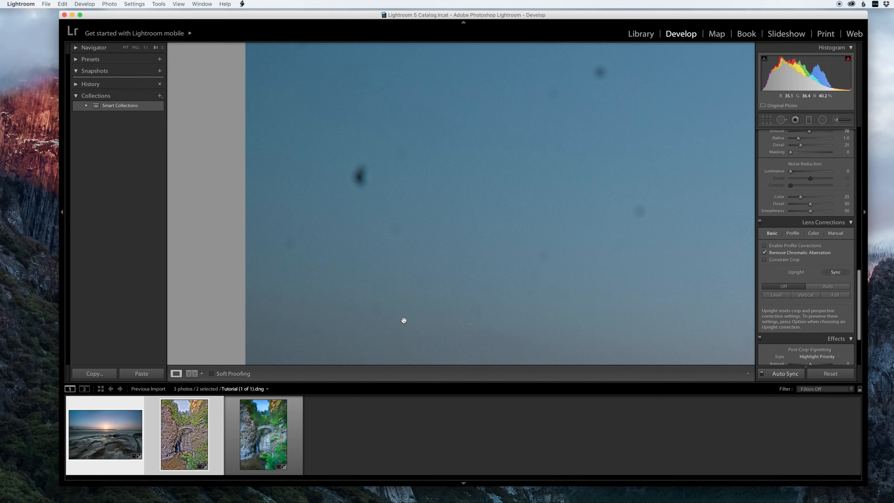
{"action": "left_click", "coordinate": [781, 120]}
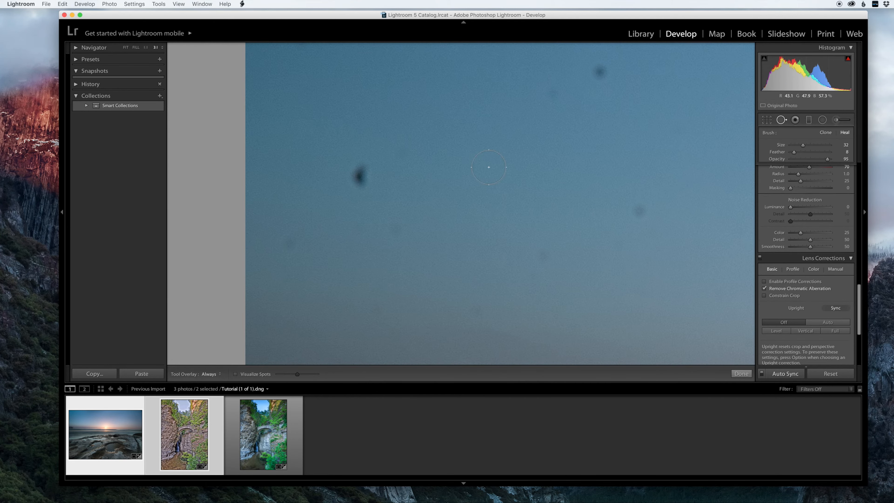
{"action": "left_click", "coordinate": [360, 177]}
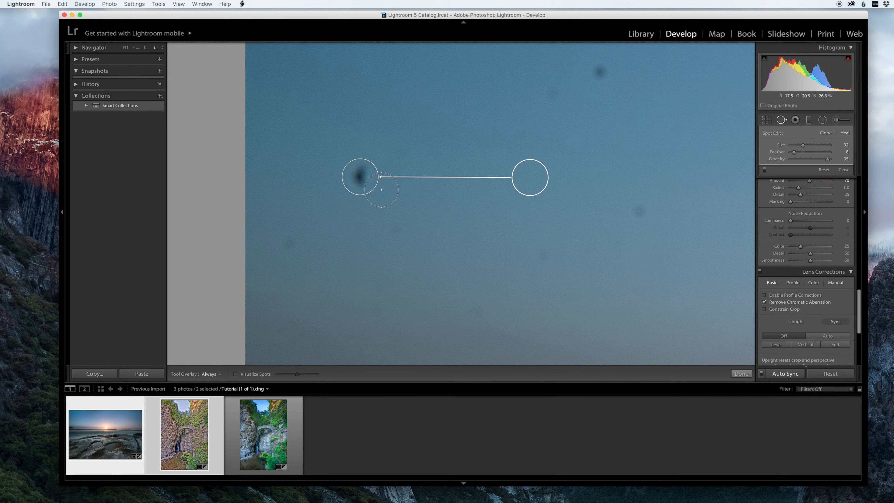
{"action": "left_click_drag", "start_coordinate": [520, 175], "coordinate": [422, 179]}
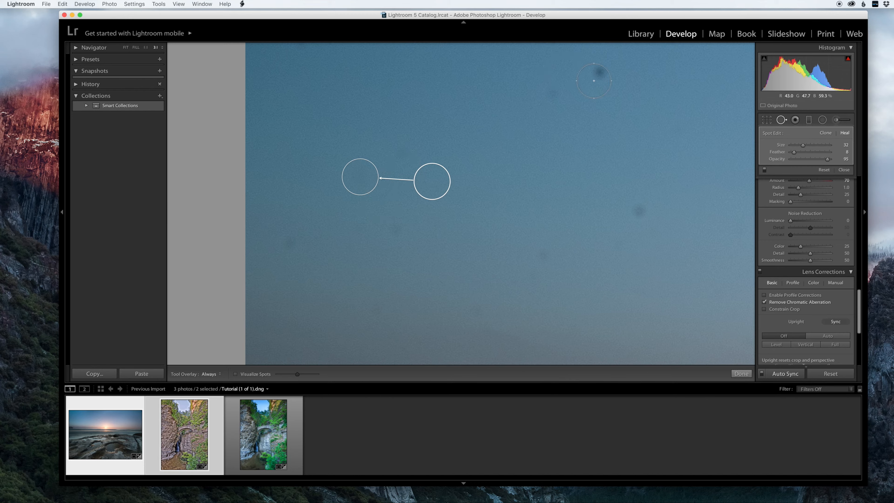
{"action": "left_click", "coordinate": [597, 73]}
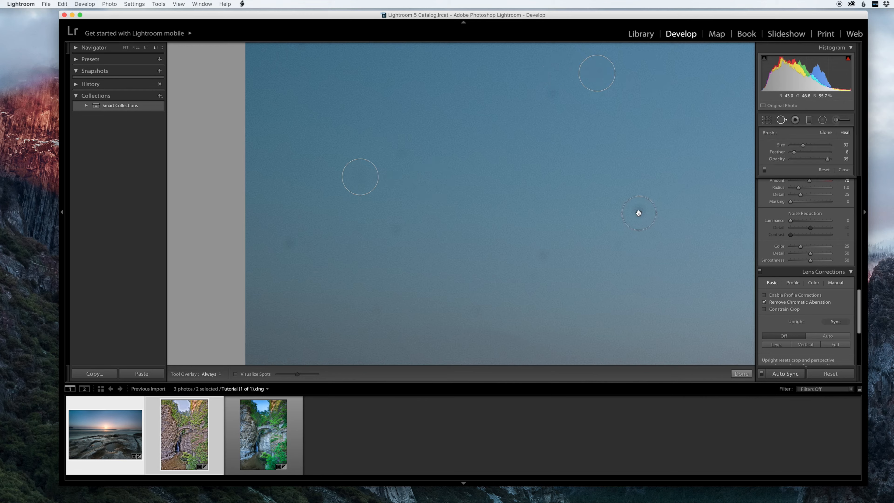
{"action": "left_click", "coordinate": [639, 213]}
{"action": "left_click_drag", "start_coordinate": [605, 229], "coordinate": [593, 207]}
{"action": "mouse_move", "coordinate": [620, 134]}
{"action": "left_mouse_down"}
{"action": "mouse_move", "coordinate": [535, 180]}
{"action": "mouse_move", "coordinate": [511, 213]}
{"action": "mouse_move", "coordinate": [569, 165]}
{"action": "left_mouse_up"}
{"action": "left_click", "coordinate": [62, 4]}
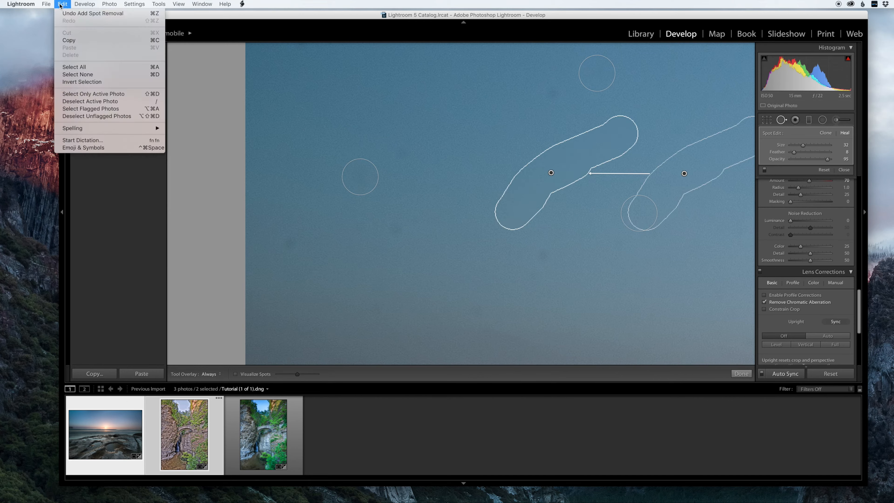
{"action": "left_click", "coordinate": [89, 11]}
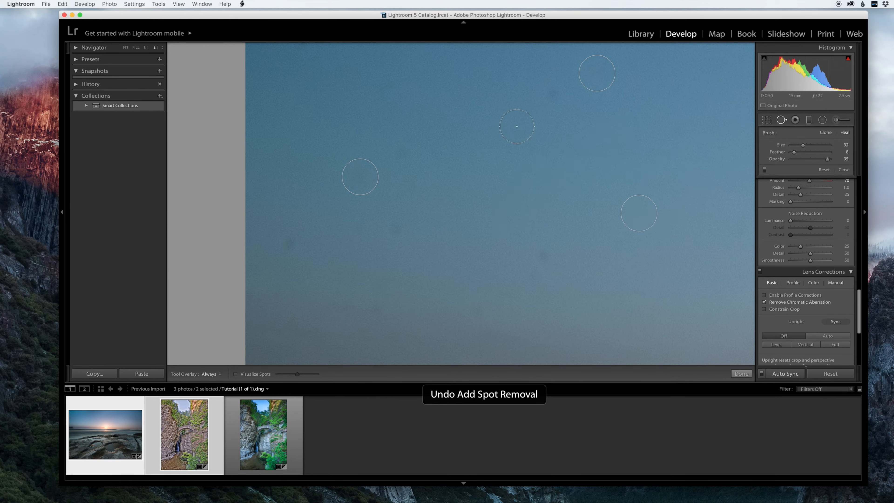
Step: Heal two more dust spots in the blue sky further from the photo's edge
{"action": "left_click_drag", "start_coordinate": [486, 148], "coordinate": [396, 239]}
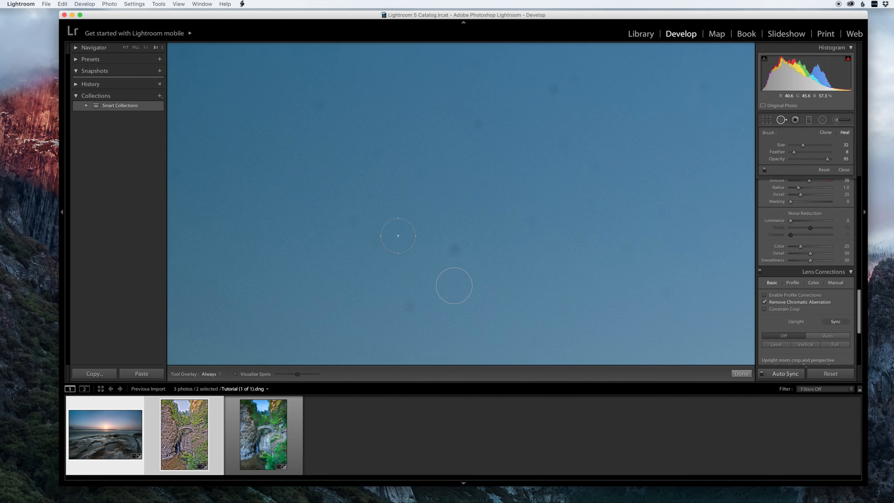
{"action": "left_click", "coordinate": [460, 244]}
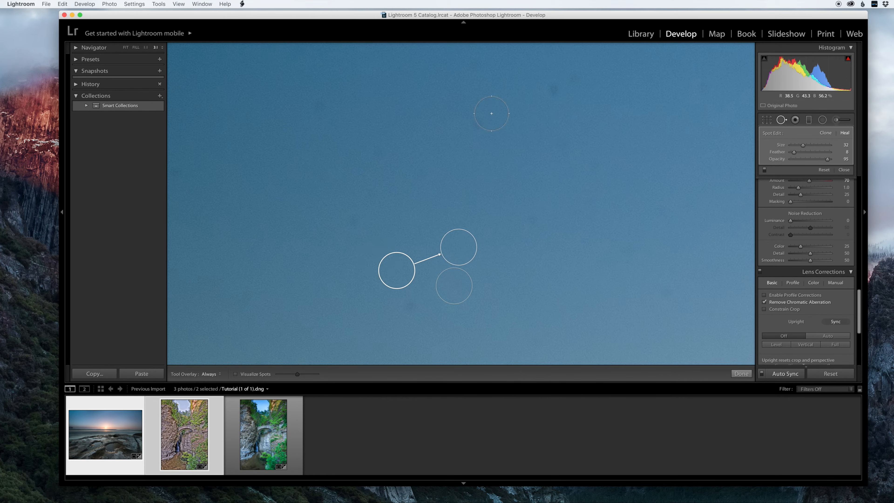
{"action": "left_click", "coordinate": [483, 122]}
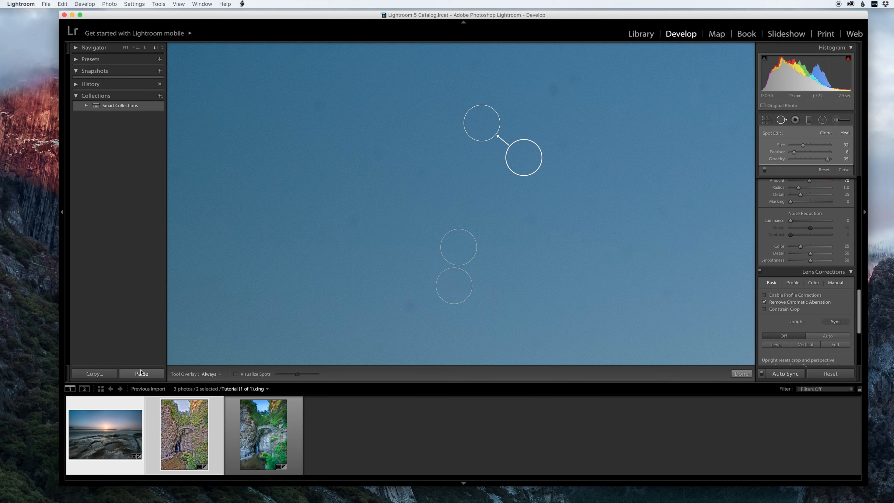
{"action": "left_click", "coordinate": [141, 373]}
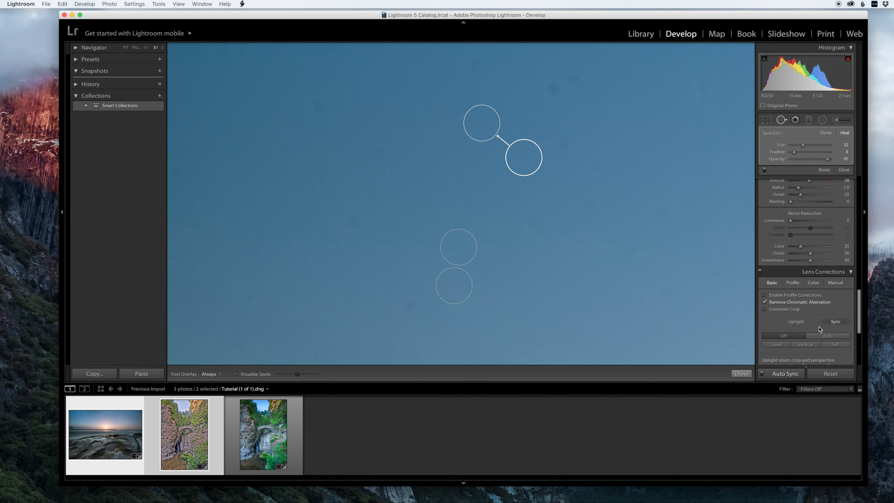
Step: Enable lens profile corrections for the seascape photo, switching them off and on to compare the effect on the full image
{"action": "left_click", "coordinate": [792, 284]}
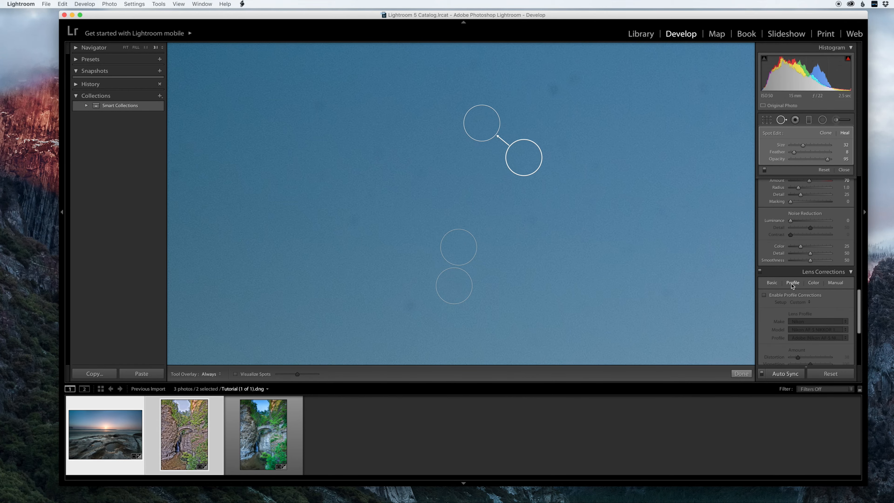
{"action": "left_click", "coordinate": [764, 295]}
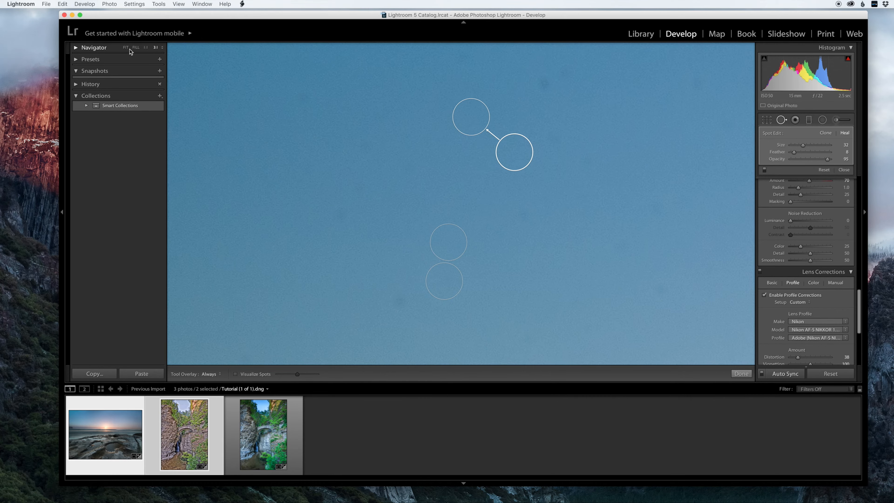
{"action": "left_click", "coordinate": [129, 50]}
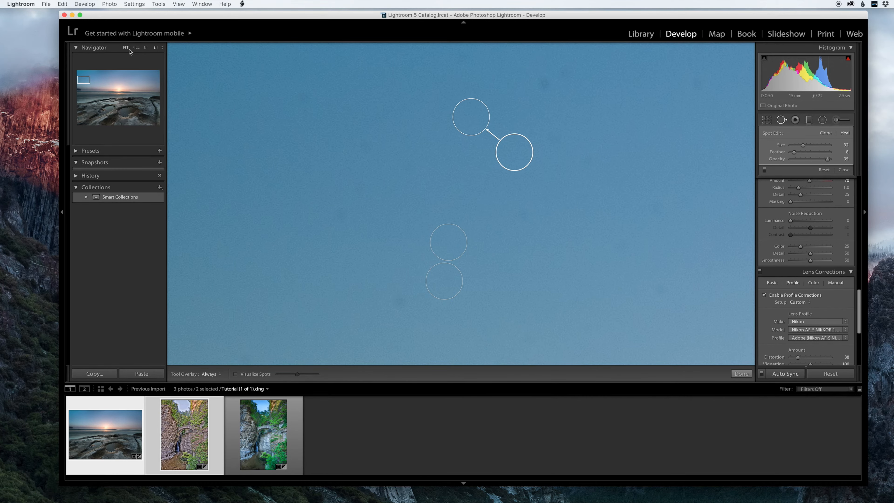
{"action": "key", "text": "z"}
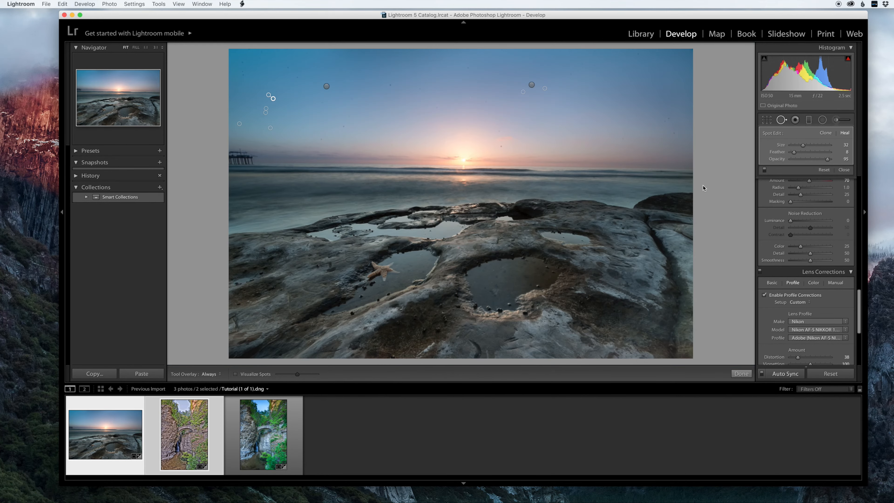
{"action": "left_click", "coordinate": [764, 295]}
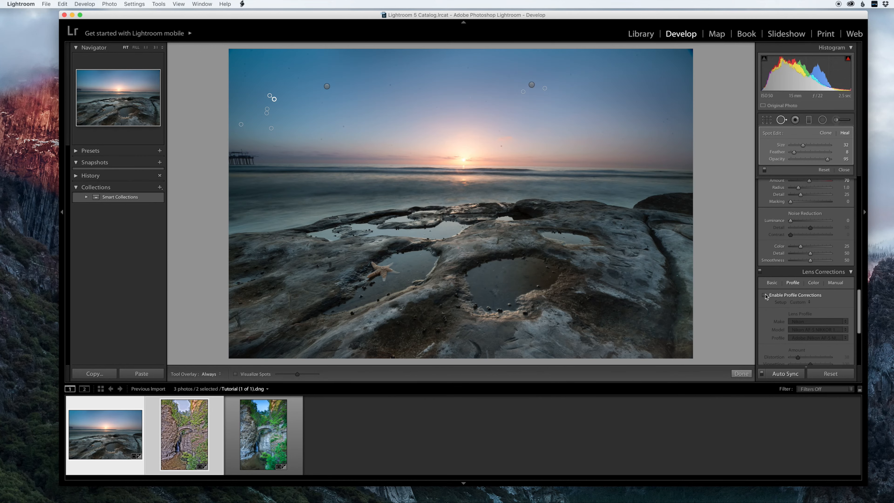
{"action": "left_click", "coordinate": [765, 295]}
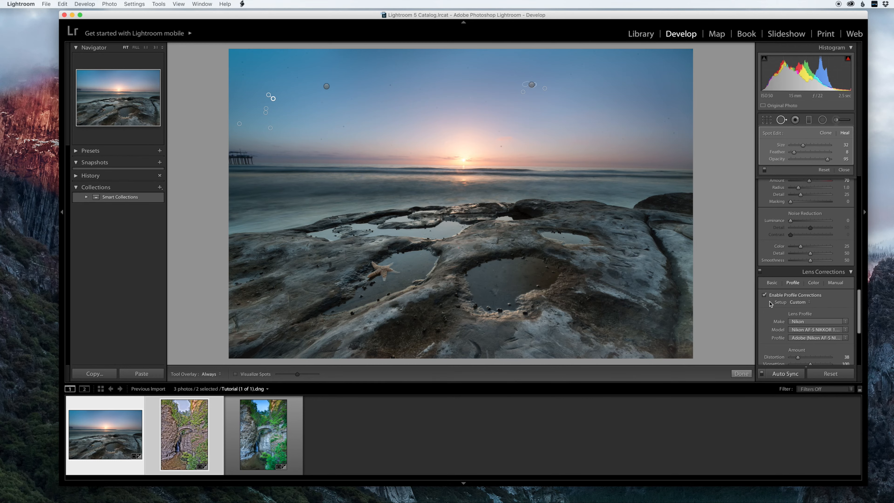
Step: Set the lens profile's Distortion and Vignetting amounts to 98 each
{"action": "scroll", "coordinate": [768, 301], "scroll_direction": "down", "scroll_amount": 5}
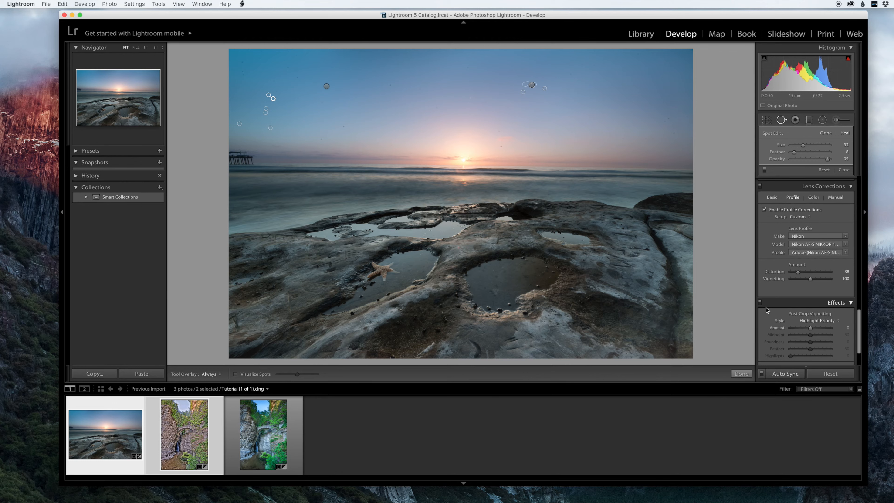
{"action": "left_click_drag", "start_coordinate": [798, 271], "coordinate": [810, 274]}
{"action": "mouse_move", "coordinate": [810, 278]}
{"action": "left_mouse_down"}
{"action": "mouse_move", "coordinate": [791, 281]}
{"action": "mouse_move", "coordinate": [810, 280]}
{"action": "left_mouse_up"}
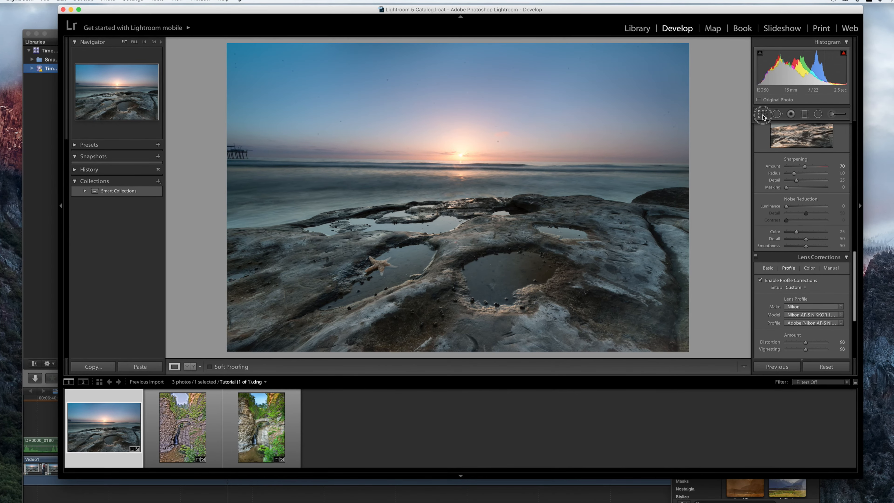
Step: Straighten the seascape along the horizon line to an angle of -1.02, apply the crop and return to Spot Removal
{"action": "left_click", "coordinate": [762, 114]}
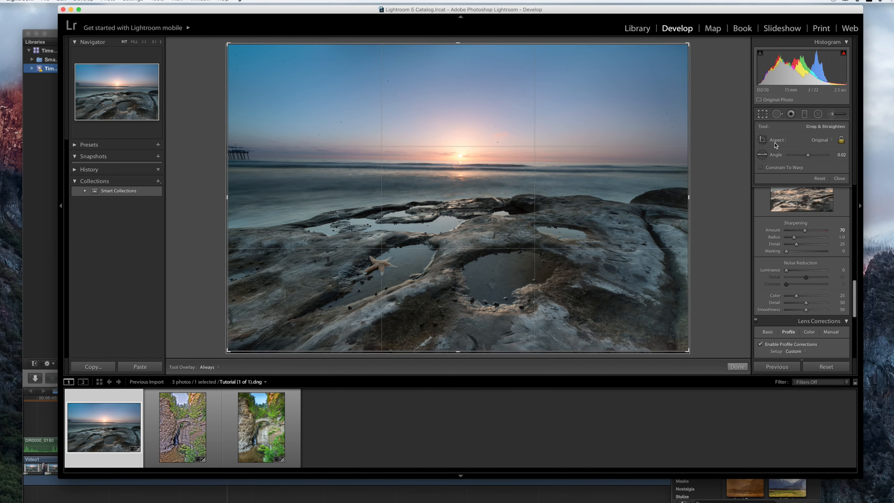
{"action": "left_click", "coordinate": [762, 155]}
{"action": "mouse_move", "coordinate": [315, 158]}
{"action": "left_mouse_down"}
{"action": "mouse_move", "coordinate": [528, 171]}
{"action": "mouse_move", "coordinate": [624, 164]}
{"action": "left_mouse_up"}
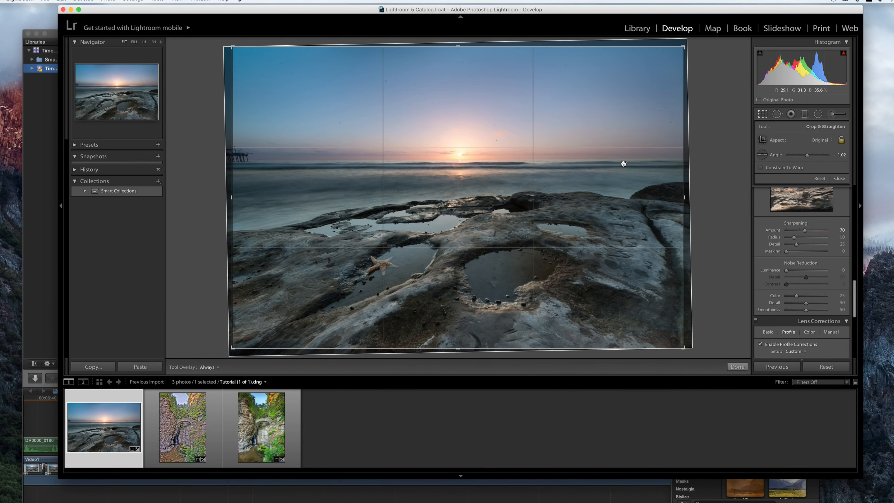
{"action": "left_click", "coordinate": [737, 367]}
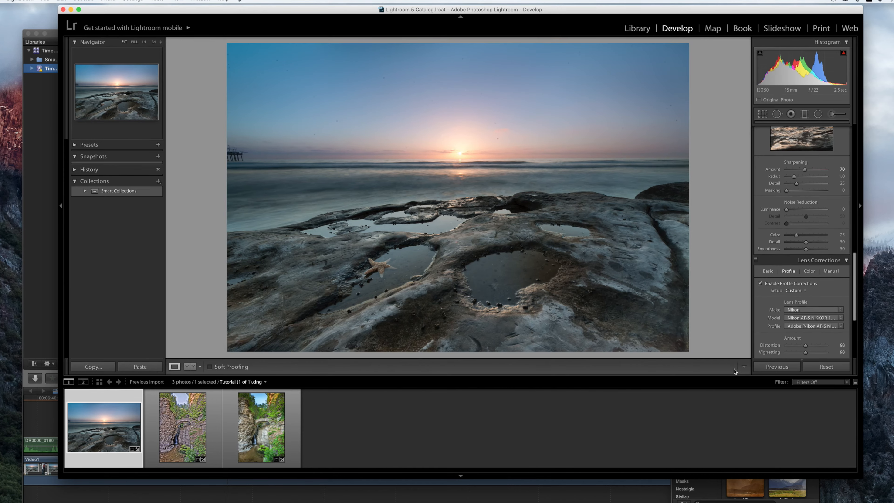
{"action": "key", "text": "q"}
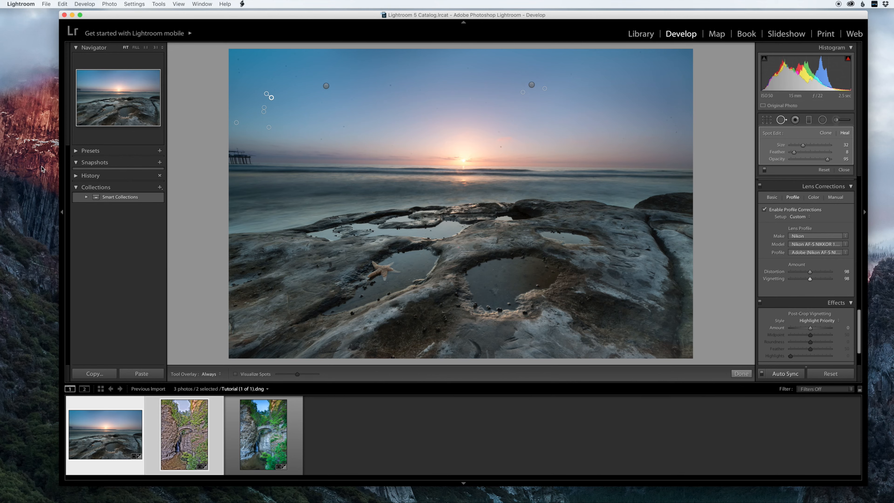
Step: Examine the first stone bridge photo up close, checking the rock layers, the dust spots in the sky and the trees
{"action": "left_click", "coordinate": [179, 421]}
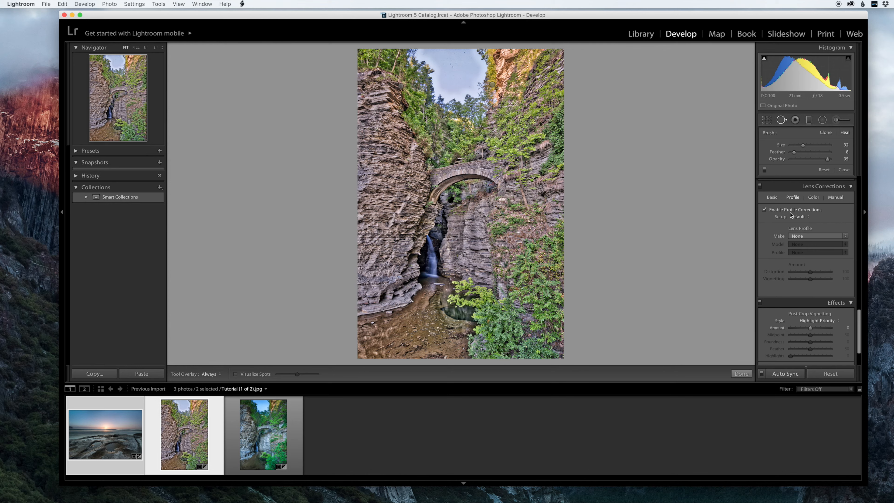
{"action": "scroll", "coordinate": [791, 215], "scroll_direction": "up", "scroll_amount": 10}
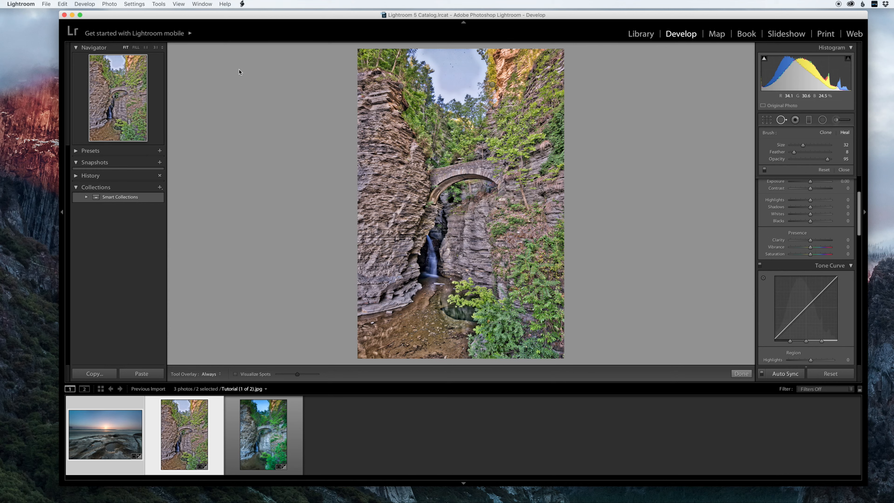
{"action": "left_click", "coordinate": [155, 47]}
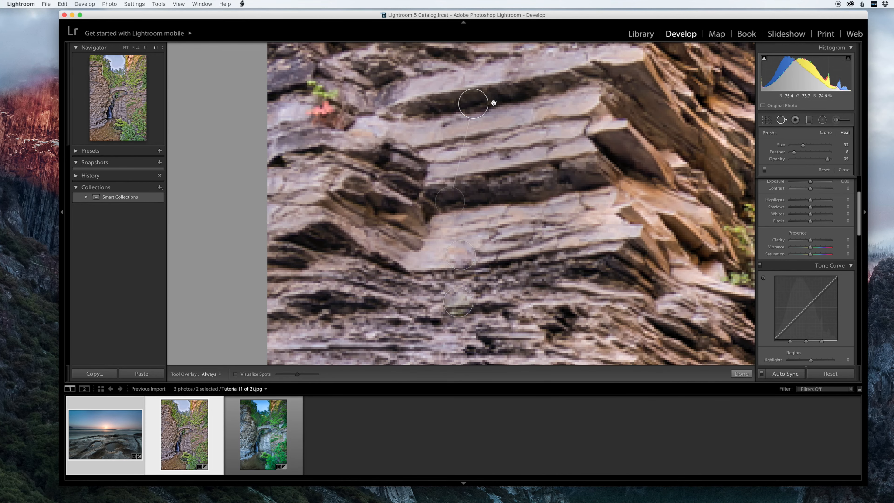
{"action": "left_click_drag", "start_coordinate": [636, 102], "coordinate": [529, 129]}
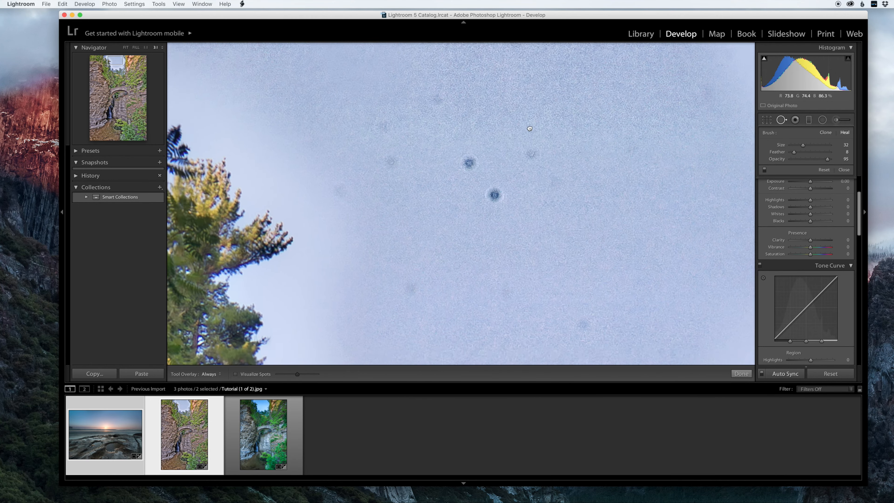
{"action": "left_click_drag", "start_coordinate": [453, 251], "coordinate": [459, 186]}
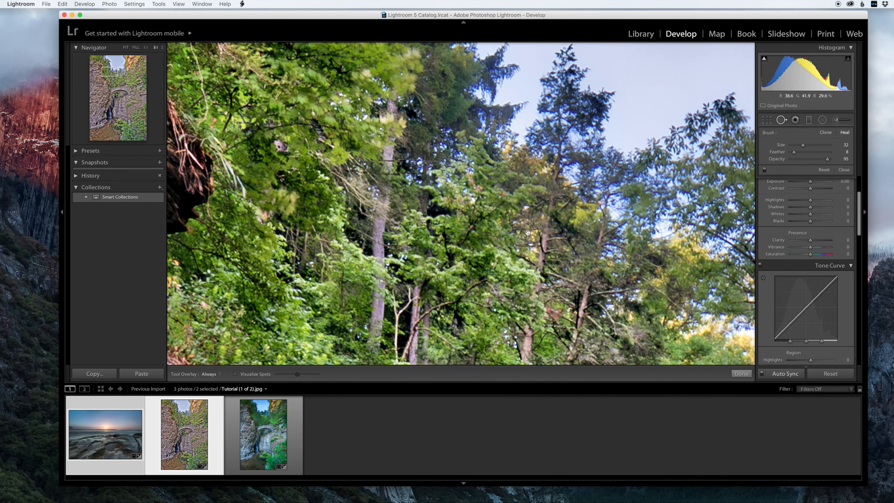
{"action": "left_click_drag", "start_coordinate": [528, 233], "coordinate": [450, 108]}
{"action": "left_click_drag", "start_coordinate": [471, 196], "coordinate": [455, 159]}
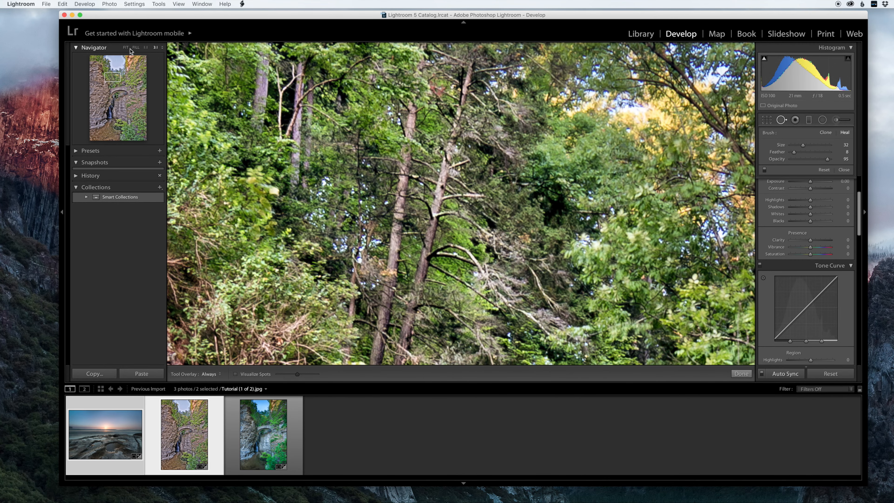
{"action": "left_click", "coordinate": [126, 48]}
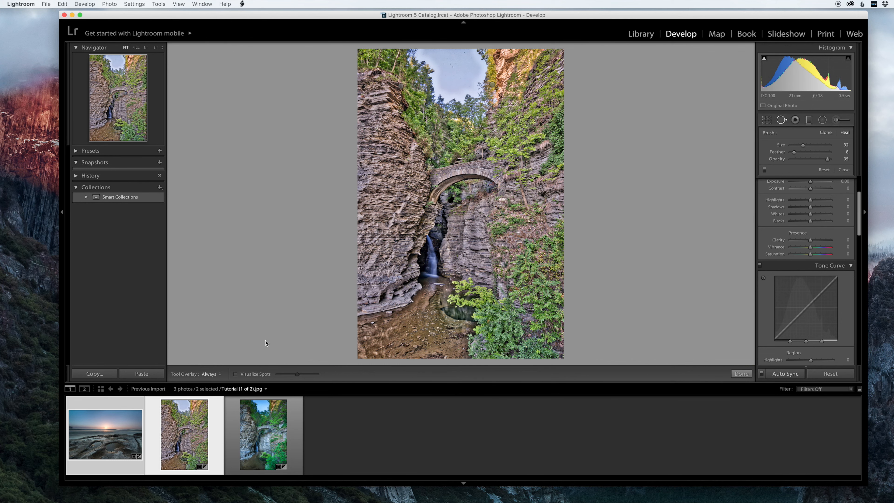
Step: Switch between the two versions of the stone bridge photo and show both side by side in the Library's Compare view
{"action": "left_click", "coordinate": [266, 416]}
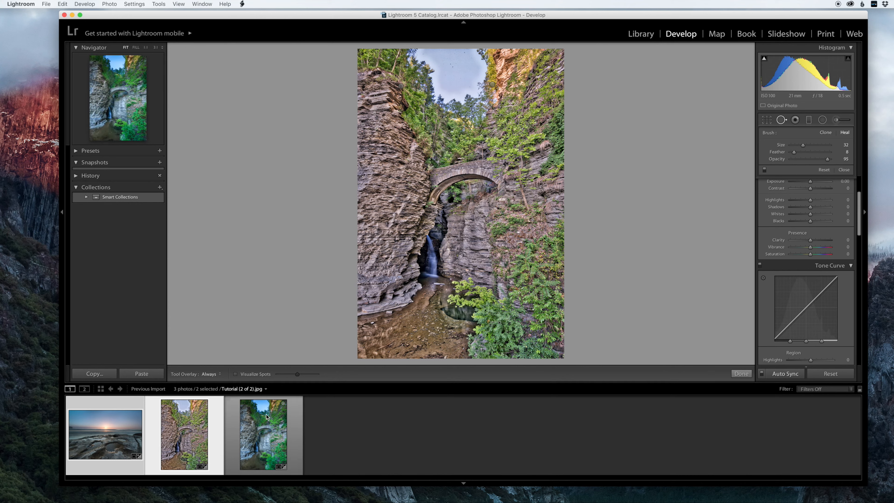
{"action": "left_click", "coordinate": [267, 432]}
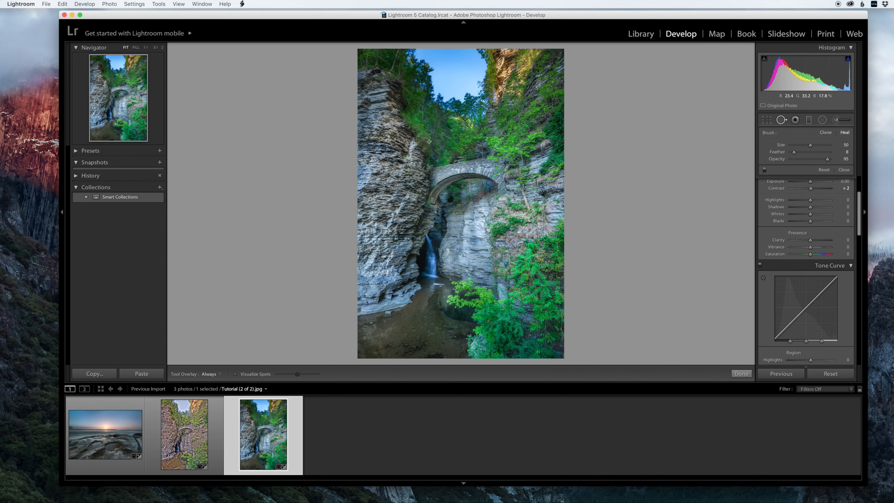
{"action": "key", "text": "Left"}
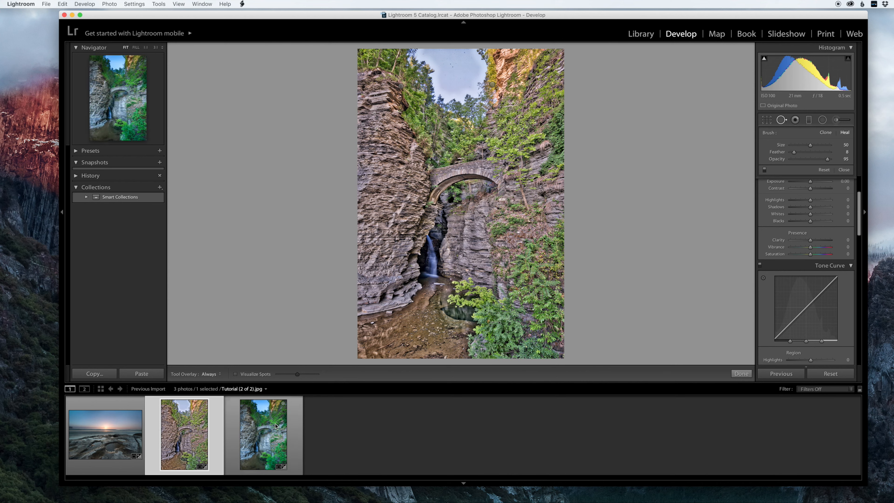
{"action": "left_click", "coordinate": [257, 447]}
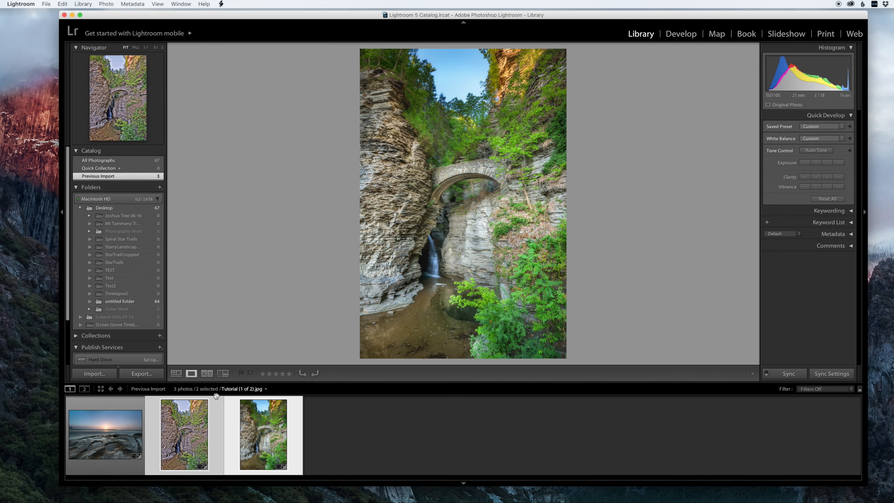
{"action": "left_click", "coordinate": [209, 376]}
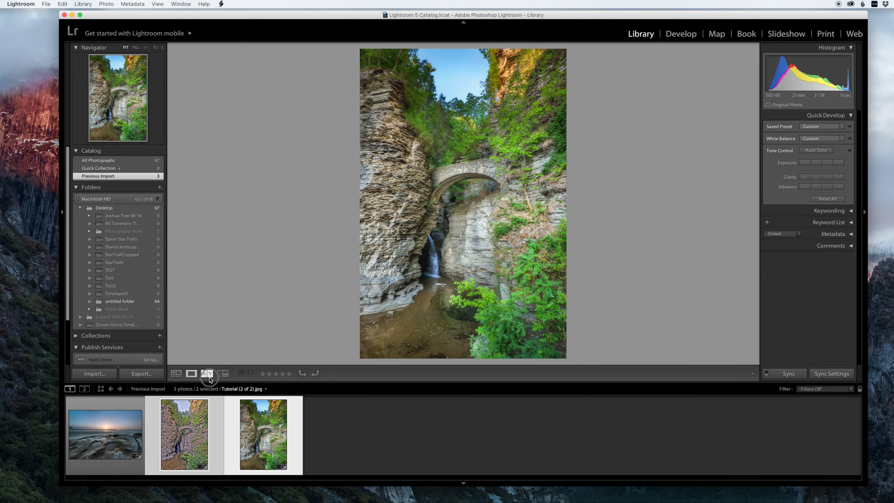